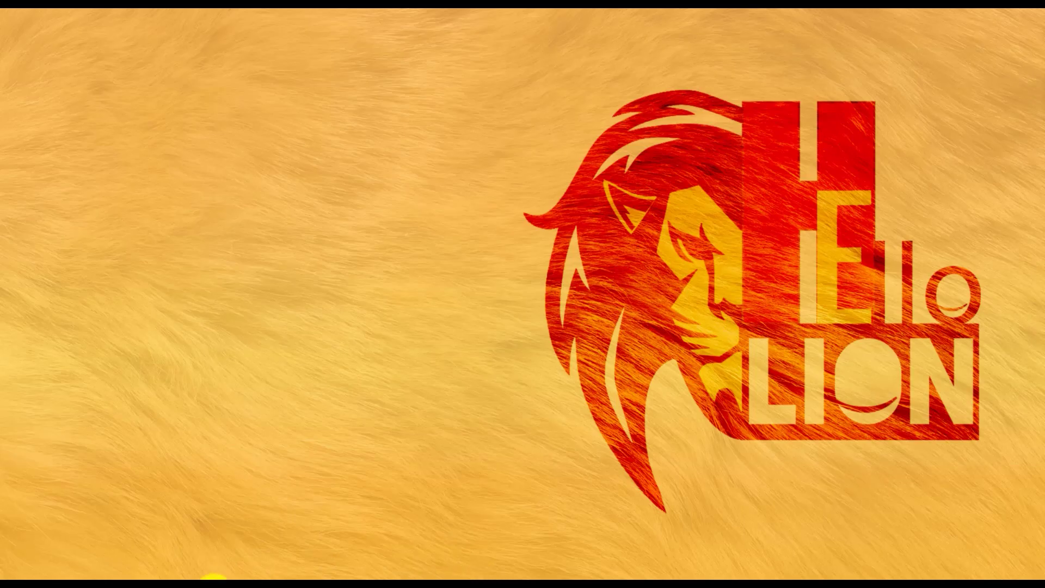
- Restore the Games folder window from the taskbar
{"action": "left_click", "coordinate": [212, 578]}
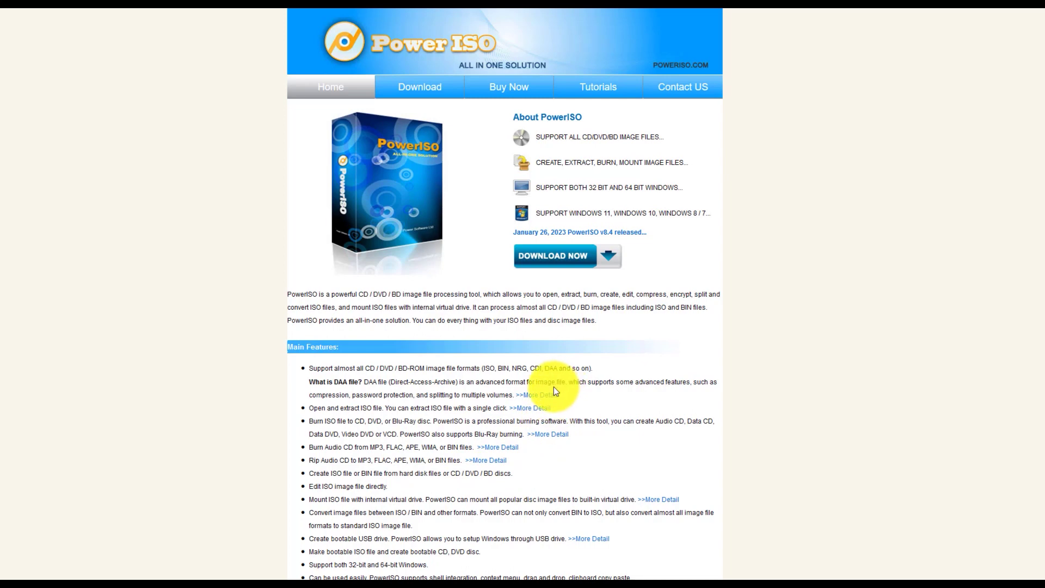
- Go to the Download PowerISO page with the home page's DOWNLOAD NOW button
{"action": "left_click", "coordinate": [562, 267]}
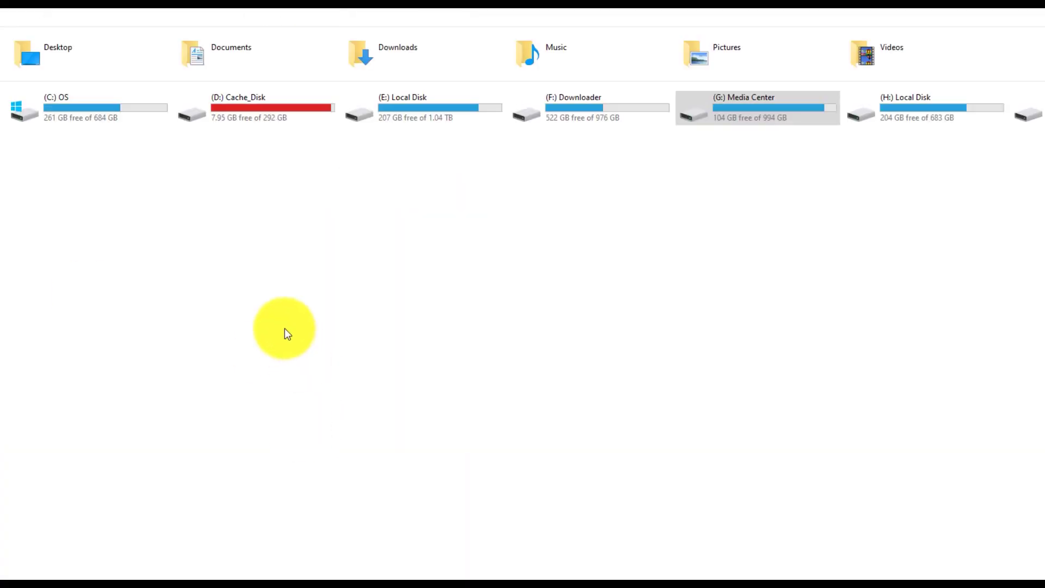
{"action": "right_click", "coordinate": [285, 329]}
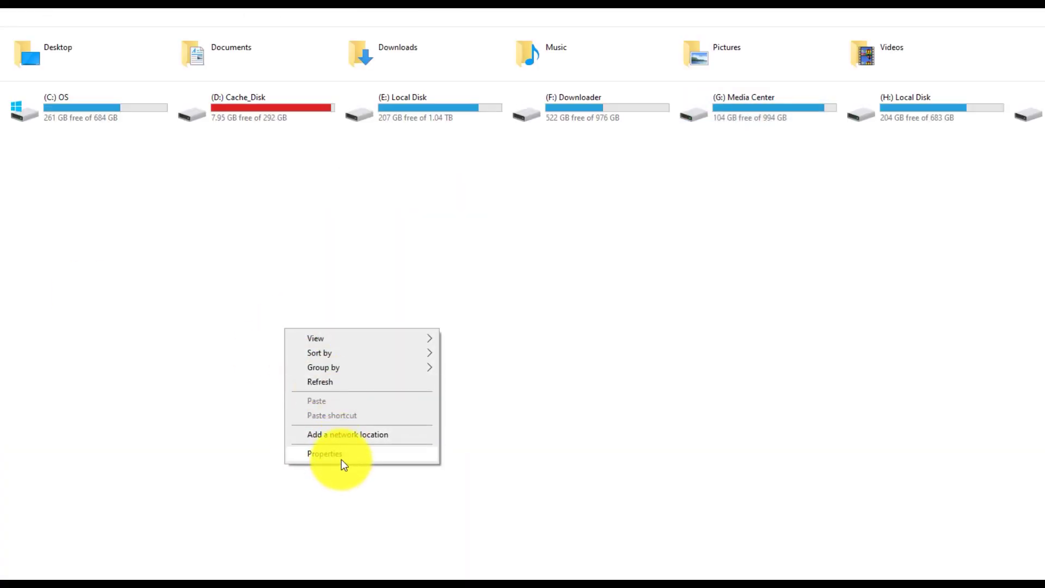
{"action": "left_click", "coordinate": [342, 461]}
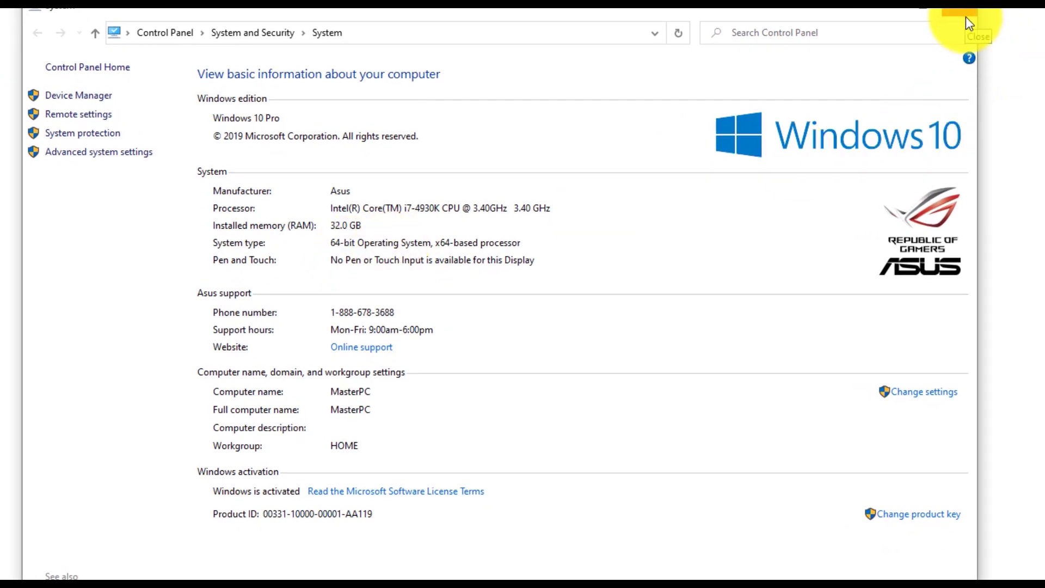
{"action": "left_click", "coordinate": [966, 17]}
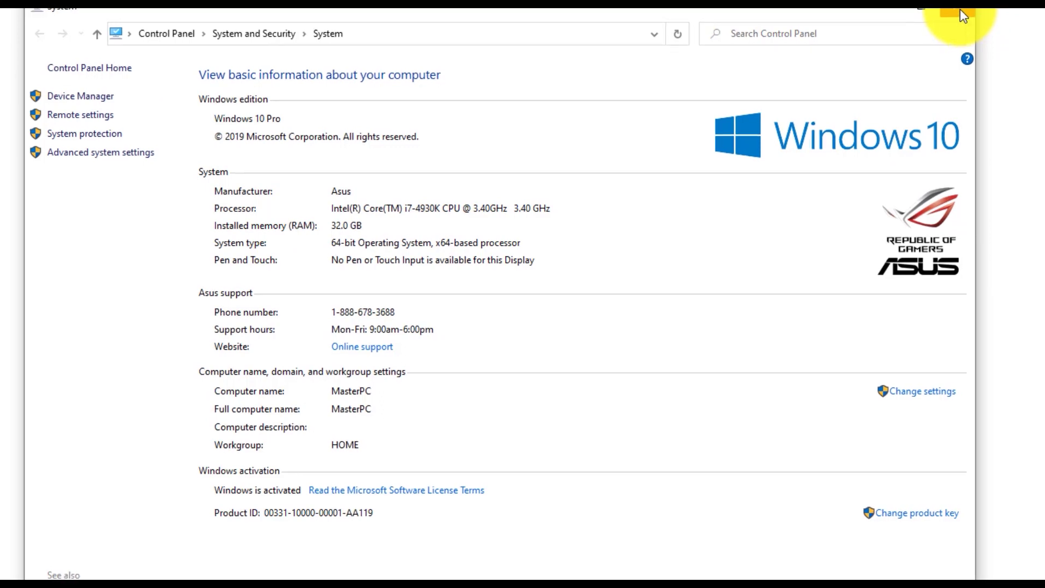
- Return to the download page and start downloading the 64-bit PowerISO v8.4 installer
{"action": "left_click", "coordinate": [10, 37]}
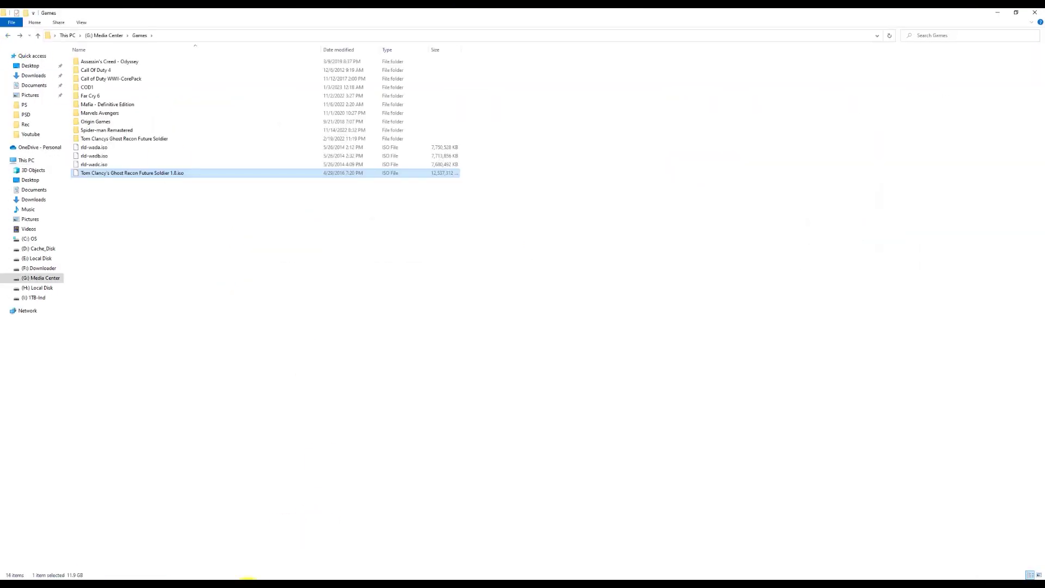
{"action": "left_click", "coordinate": [258, 576]}
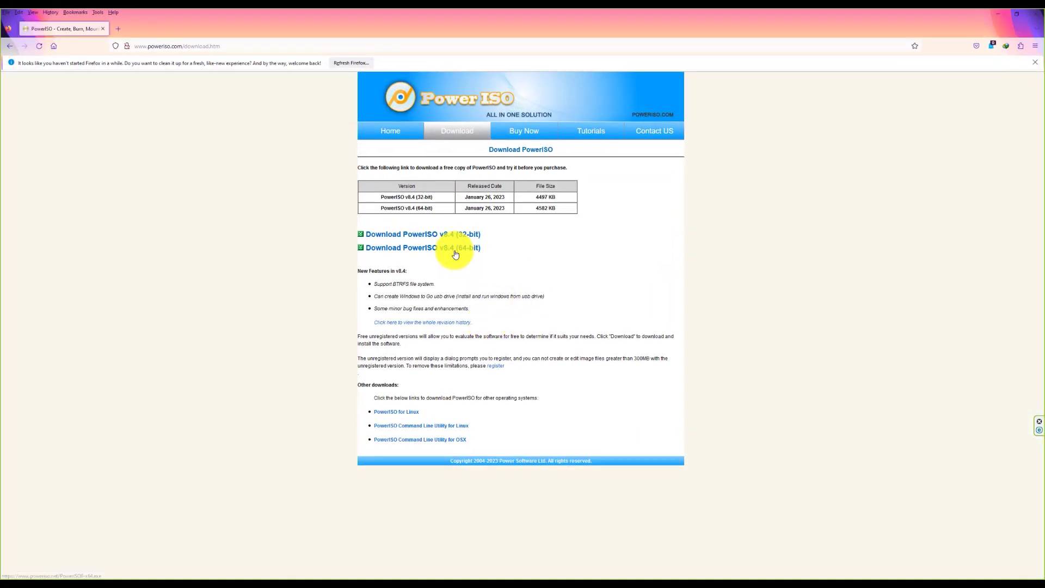
{"action": "left_click", "coordinate": [456, 253]}
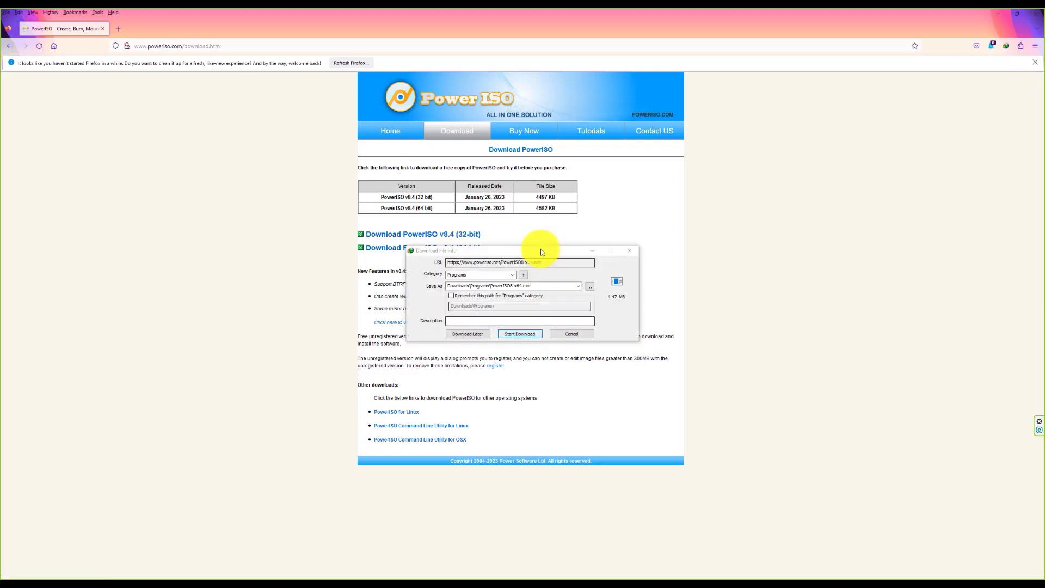
{"action": "left_click_drag", "start_coordinate": [541, 250], "coordinate": [718, 201]}
{"action": "left_click", "coordinate": [708, 279]}
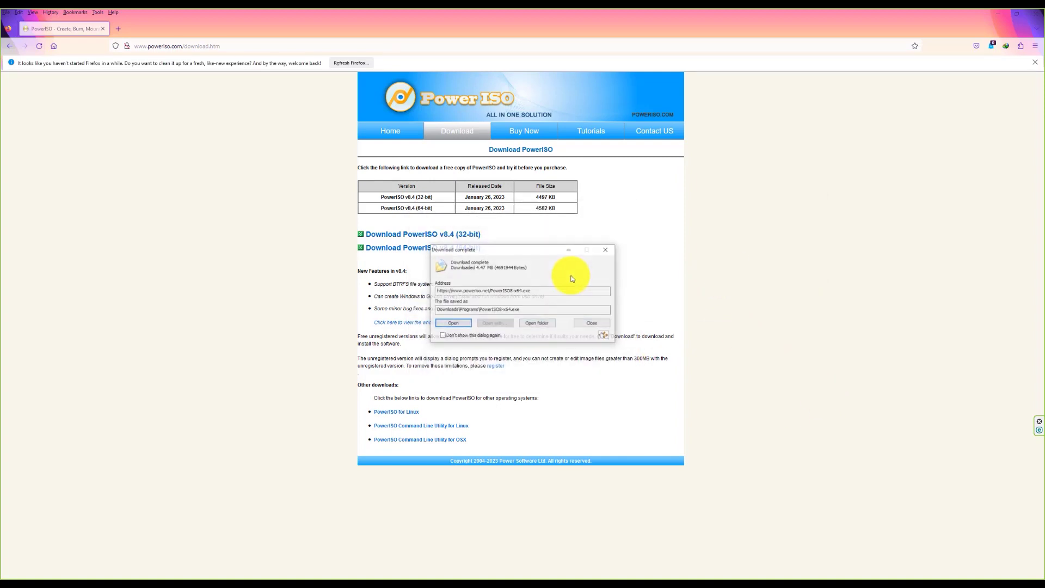
- Run the downloaded PowerISO8-x64.exe to bring up its setup license agreement
{"action": "left_click_drag", "start_coordinate": [510, 246], "coordinate": [597, 231]}
{"action": "left_click", "coordinate": [589, 304]}
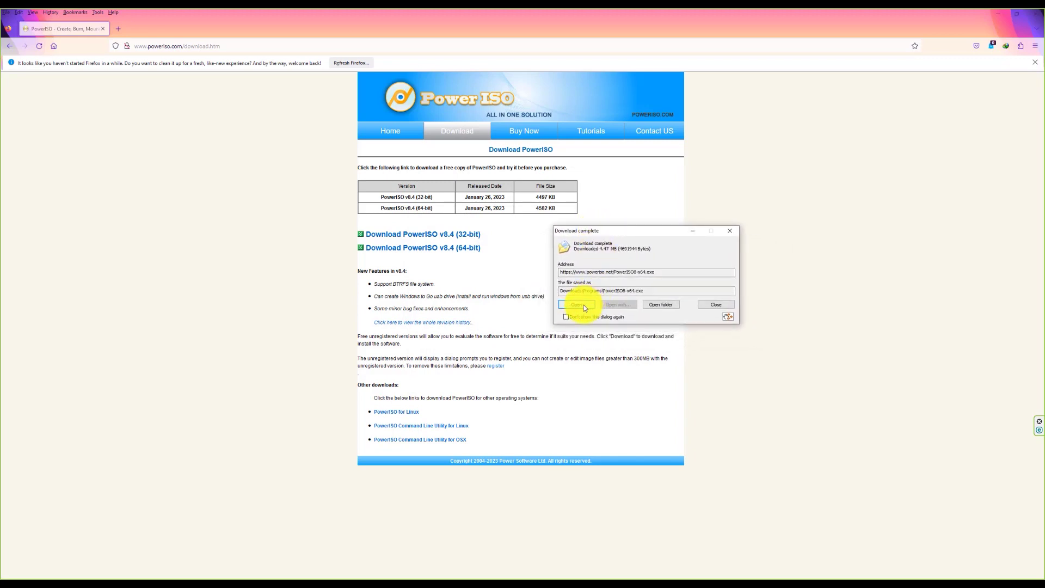
{"action": "left_click_drag", "start_coordinate": [467, 217], "coordinate": [522, 224]}
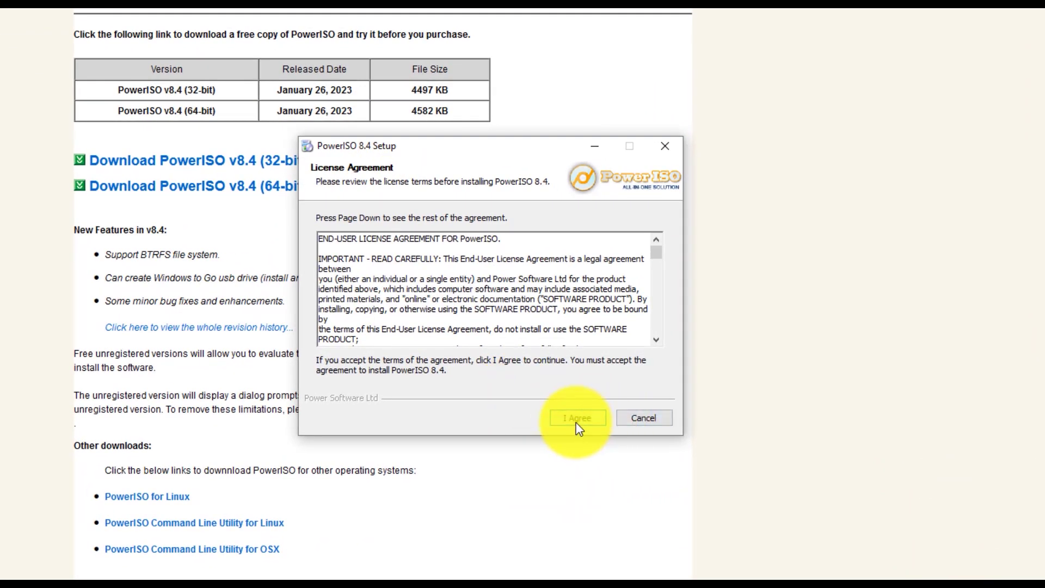
- Accept the license, install PowerISO 8.4 into C:\Program Files\PowerISO, and continue to final options
{"action": "left_click", "coordinate": [576, 423]}
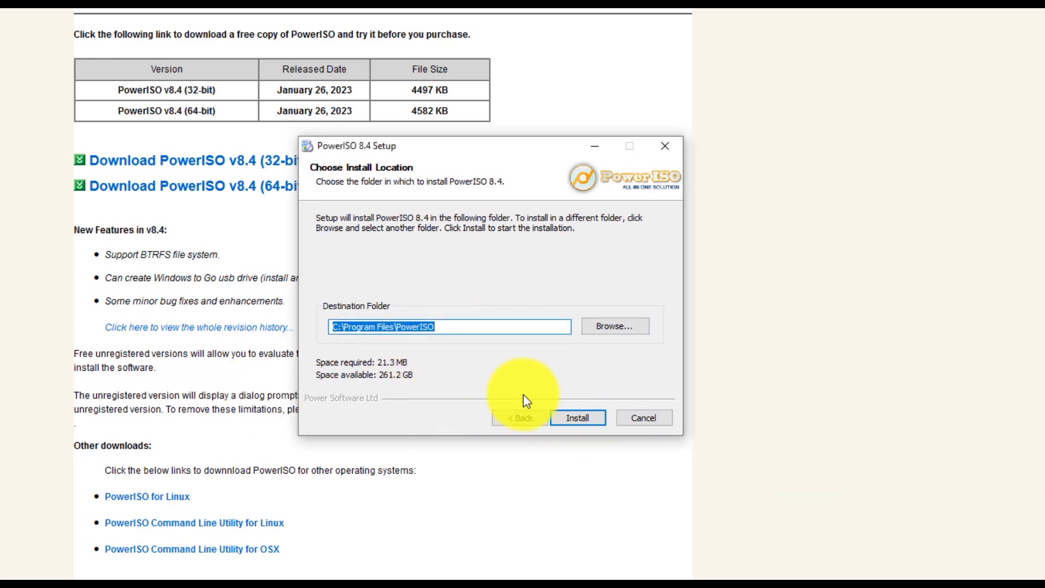
{"action": "left_click", "coordinate": [578, 418]}
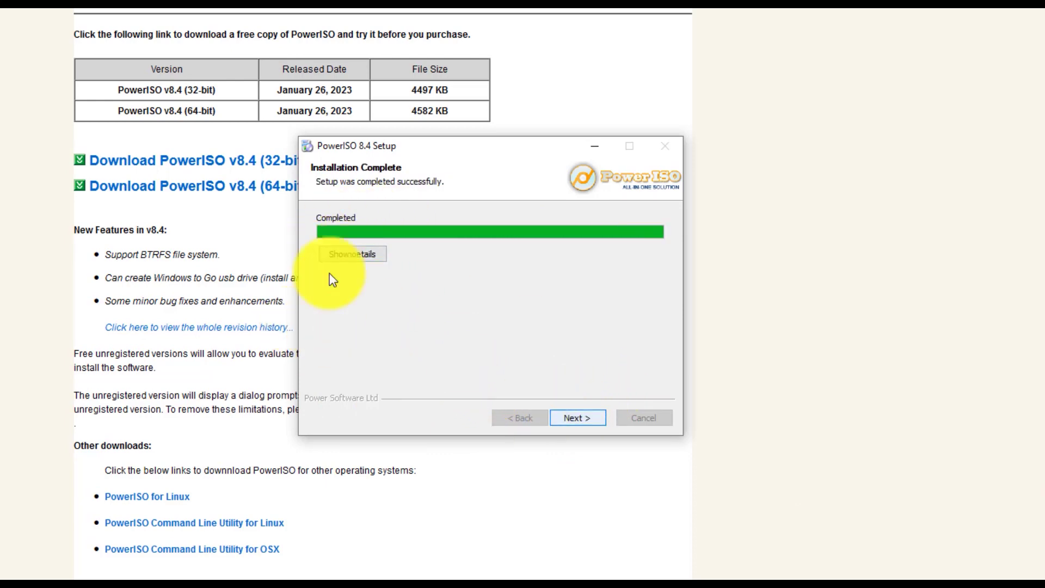
{"action": "left_click", "coordinate": [579, 420]}
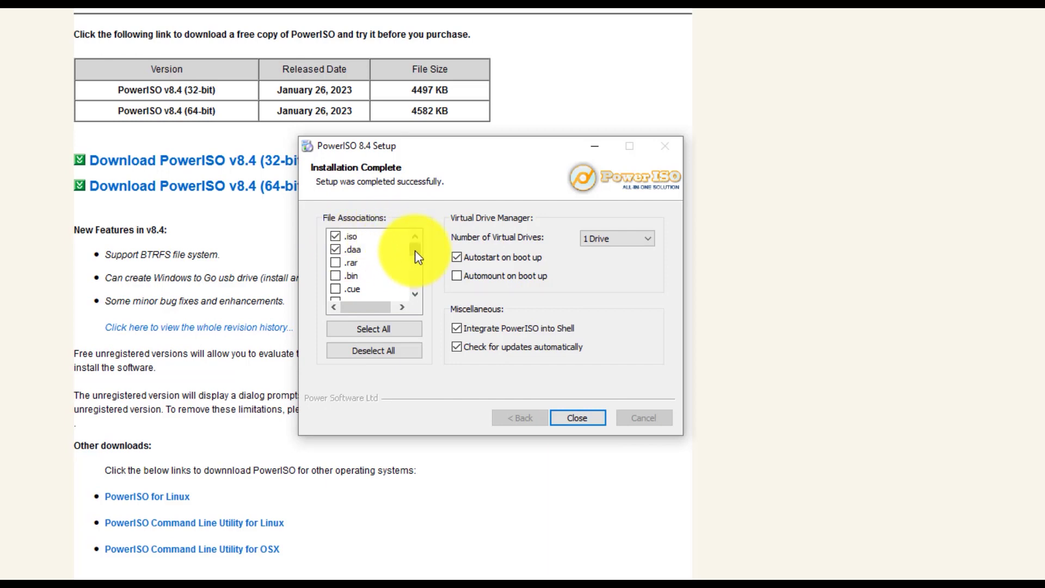
- Leave Number of Virtual Drives at 1 Drive and close PowerISO Setup
{"action": "left_click_drag", "start_coordinate": [415, 250], "coordinate": [420, 308]}
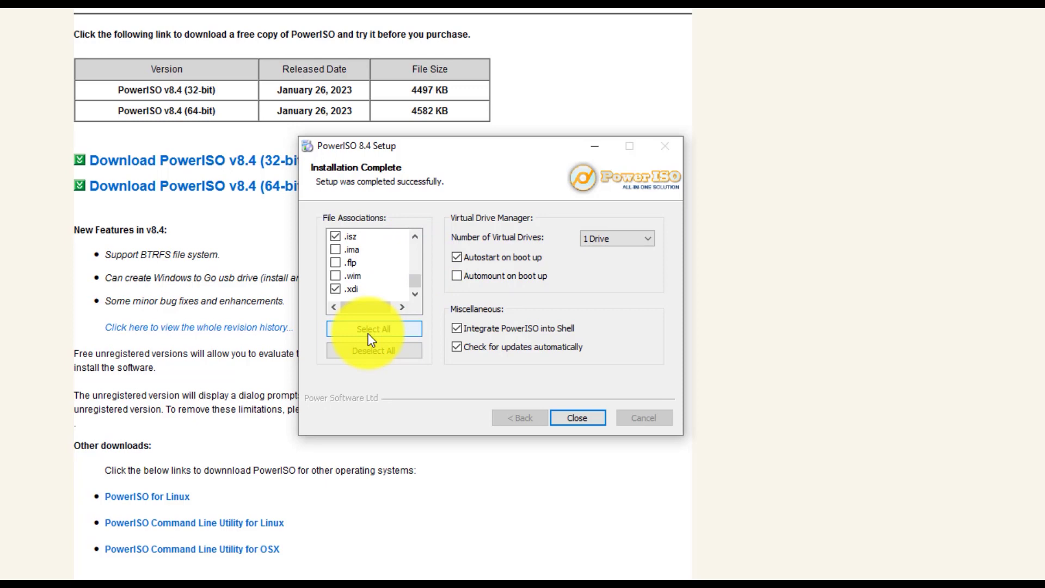
{"action": "left_click_drag", "start_coordinate": [418, 282], "coordinate": [426, 234]}
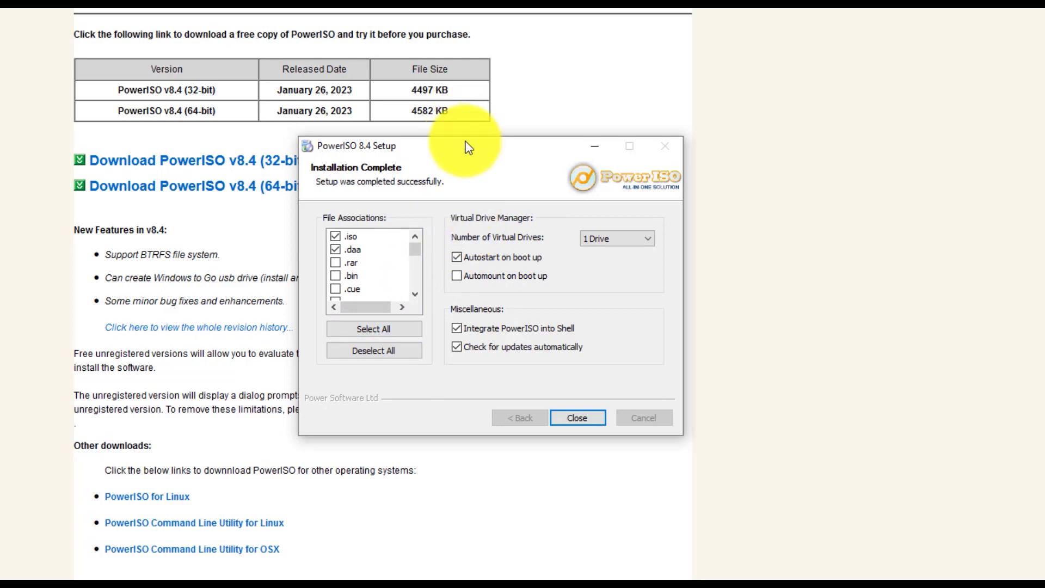
{"action": "left_click_drag", "start_coordinate": [466, 145], "coordinate": [561, 156]}
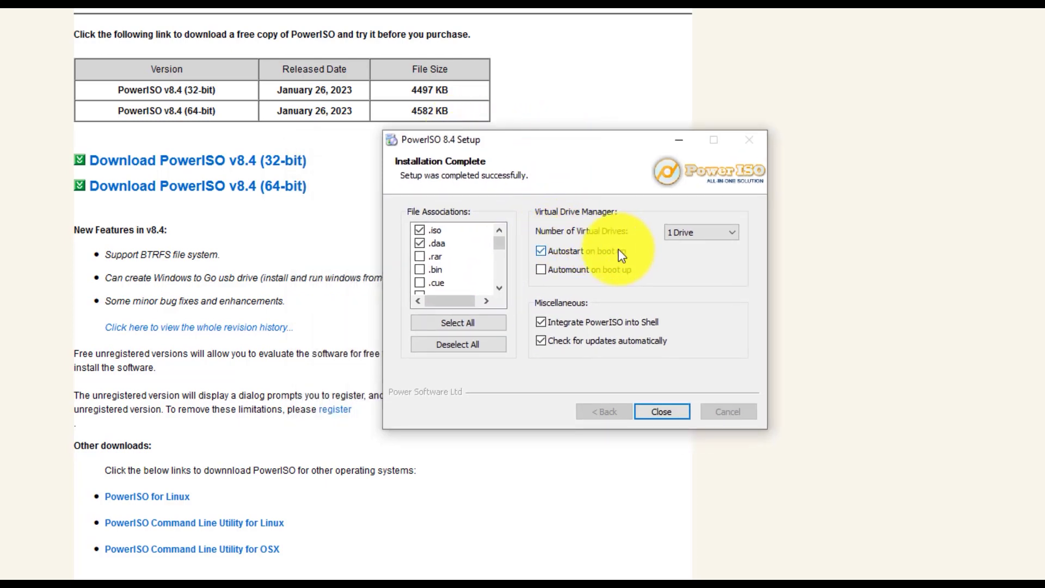
{"action": "left_click", "coordinate": [703, 234]}
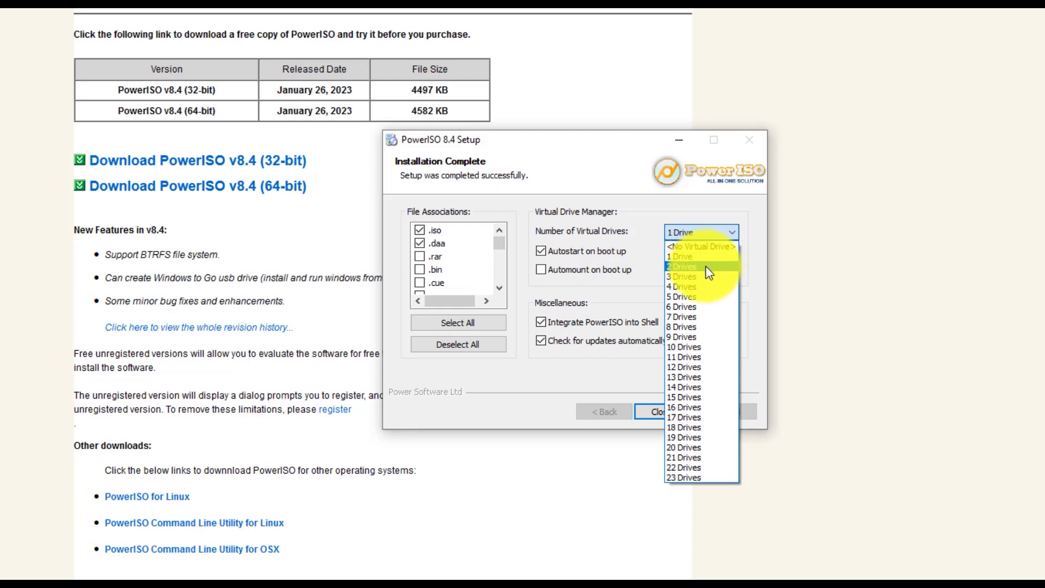
{"action": "left_click", "coordinate": [698, 212]}
{"action": "left_click", "coordinate": [660, 415]}
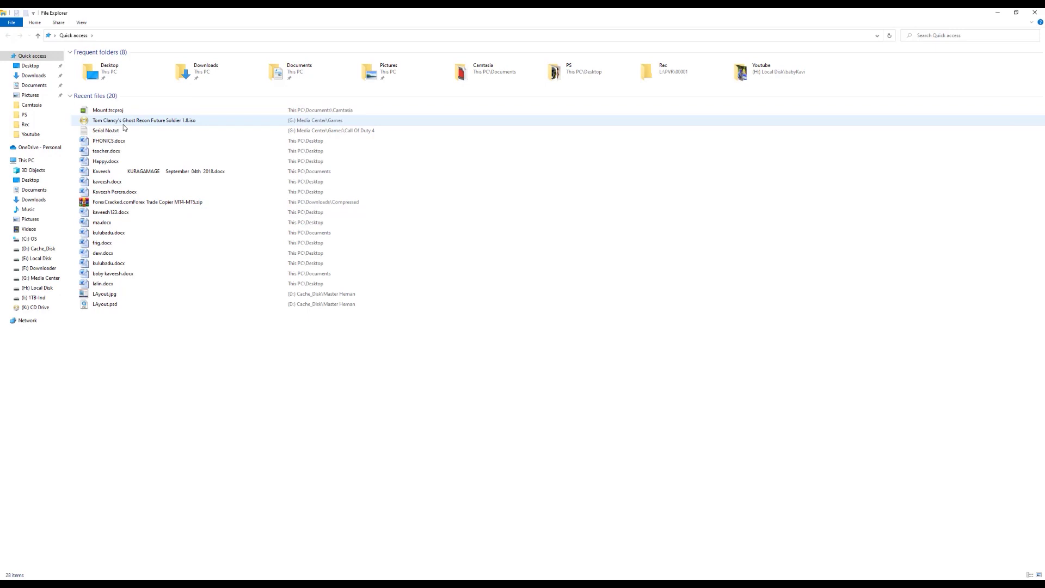
- Show This PC and bring up the PowerISO submenu for the empty (K:) CD Drive
{"action": "left_click", "coordinate": [26, 160]}
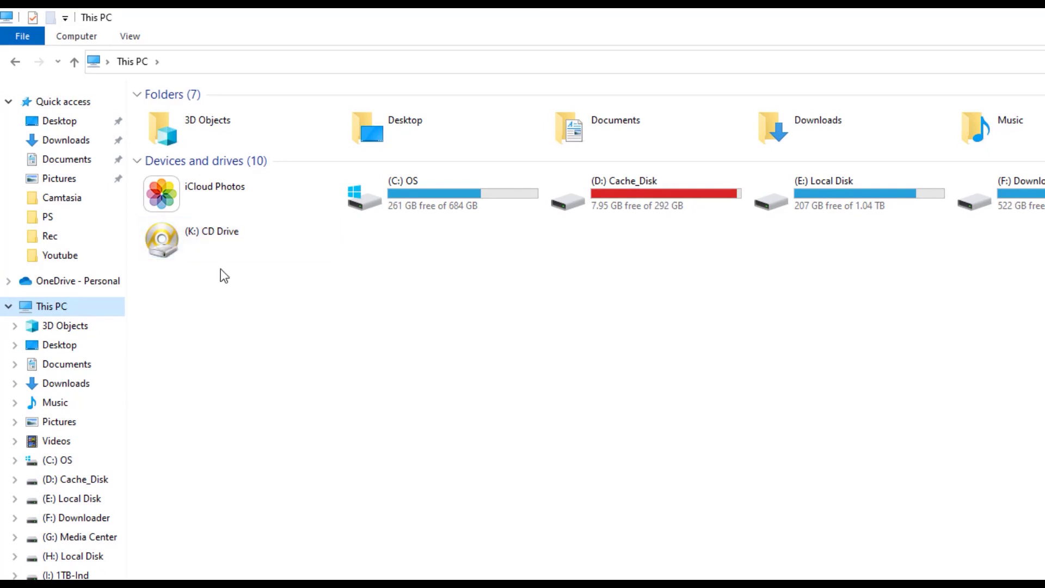
{"action": "right_click", "coordinate": [188, 240]}
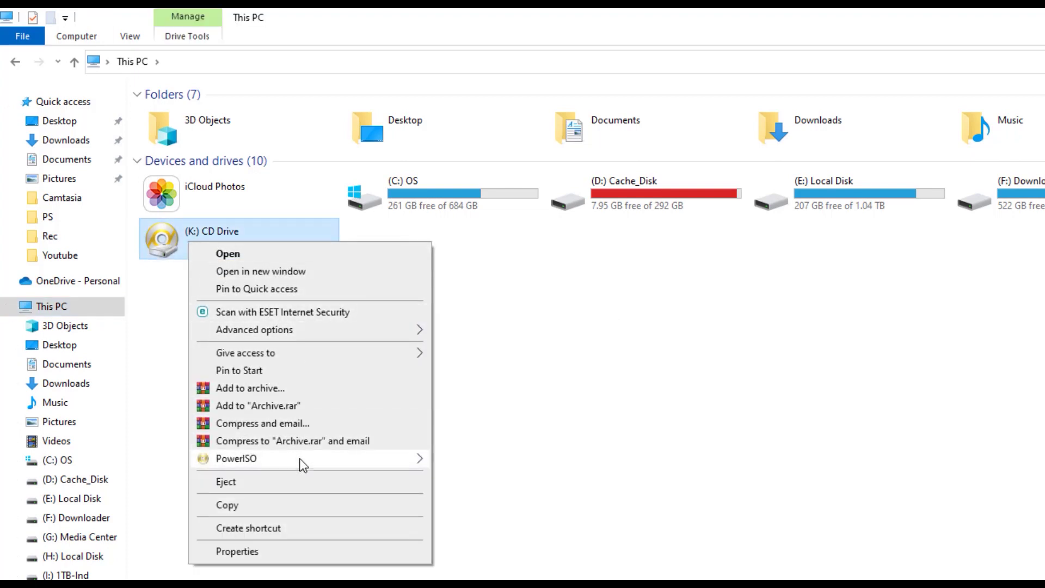
{"action": "mouse_move", "coordinate": [278, 464]}
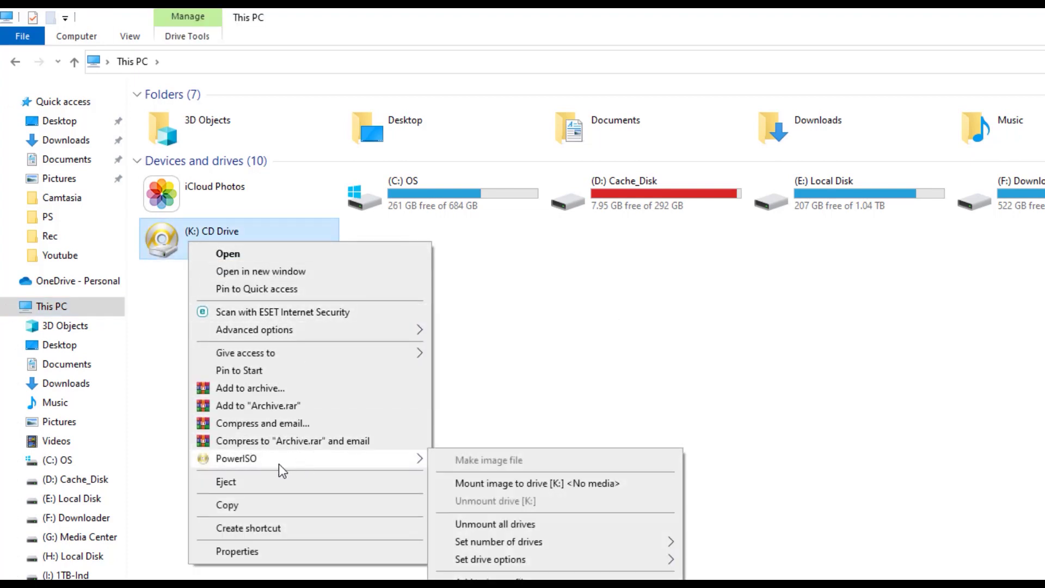
- Choose Mount image to drive [K:], browse to G:\Games, and open the Ghost Recon Future Soldier 1.8 ISO
{"action": "left_click", "coordinate": [578, 485]}
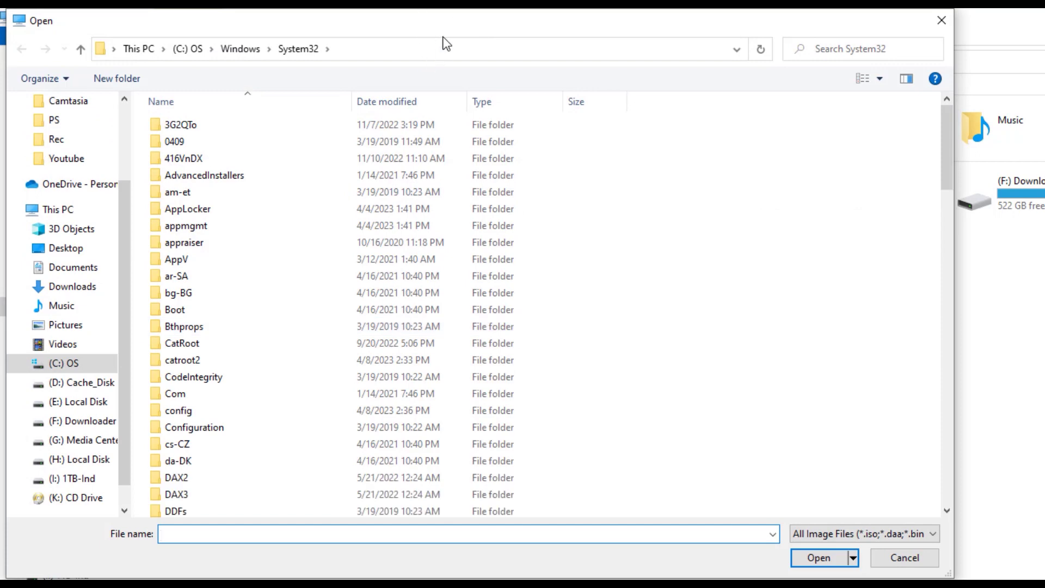
{"action": "left_click", "coordinate": [450, 50]}
{"action": "type", "text": "G:\\Games"}
{"action": "key", "text": "Return"}
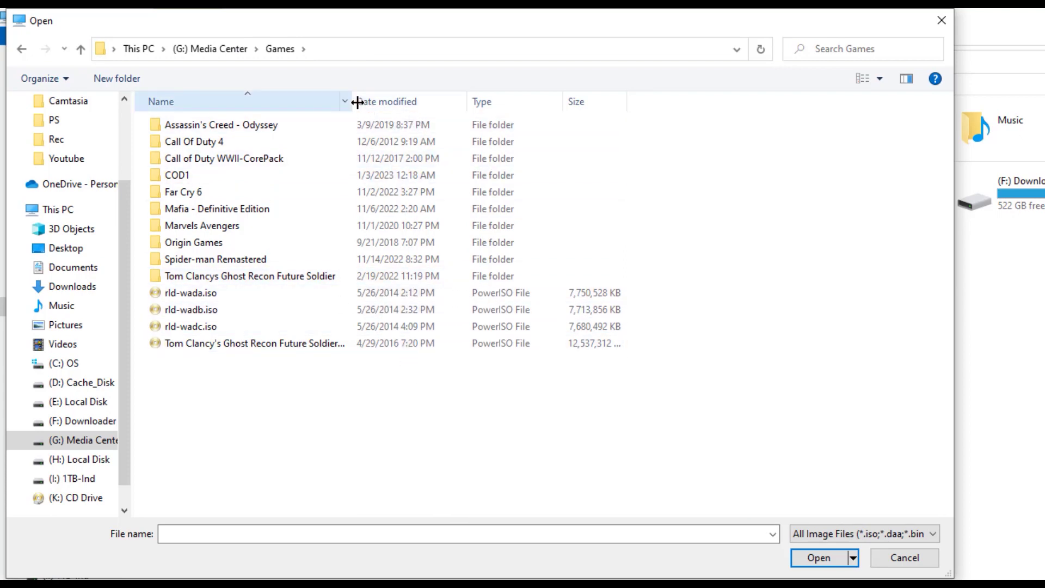
{"action": "left_click_drag", "start_coordinate": [352, 102], "coordinate": [565, 102]}
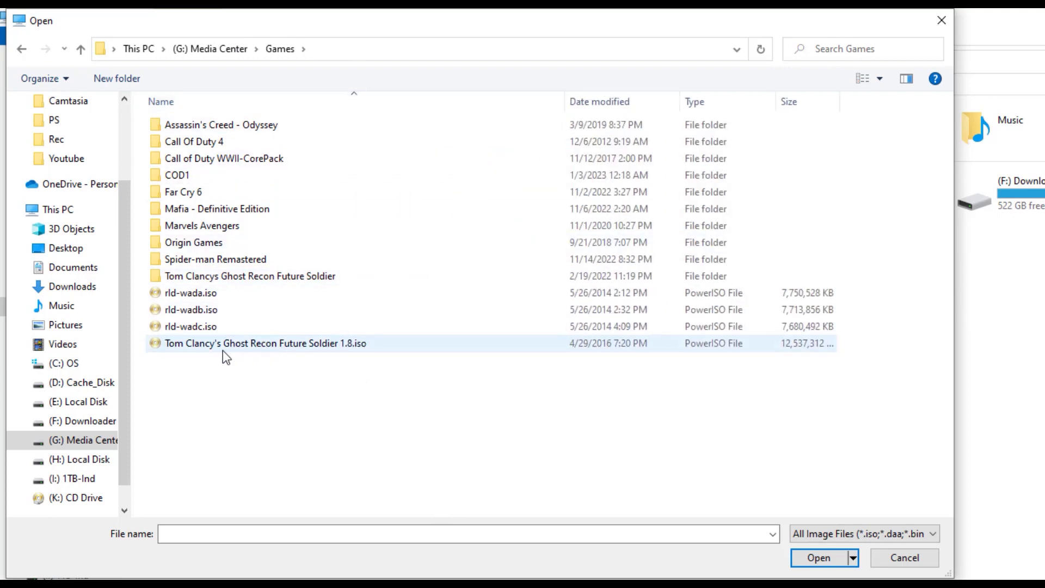
{"action": "left_click", "coordinate": [325, 344]}
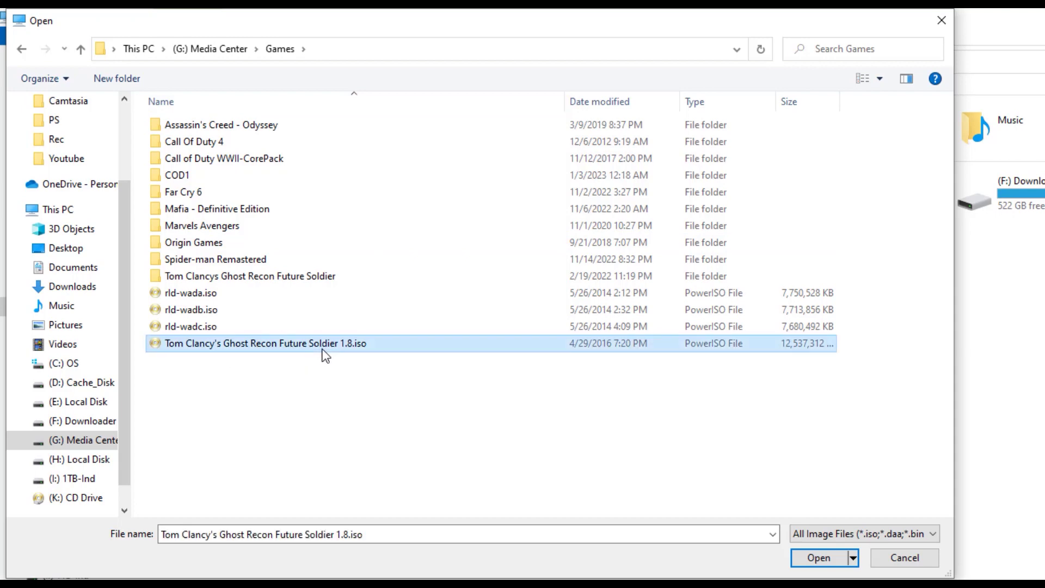
{"action": "left_click", "coordinate": [822, 565]}
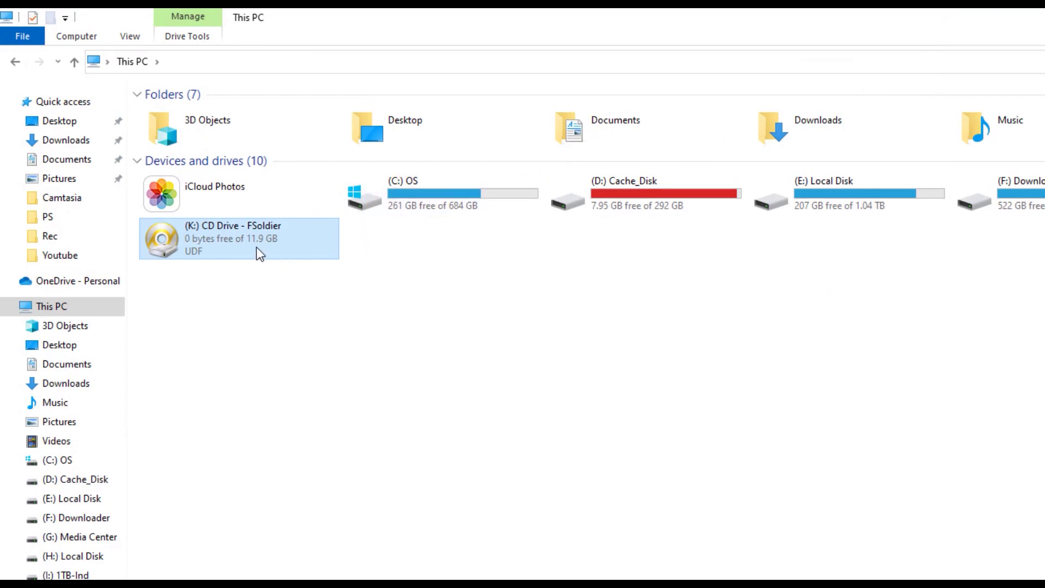
{"action": "right_click", "coordinate": [232, 243]}
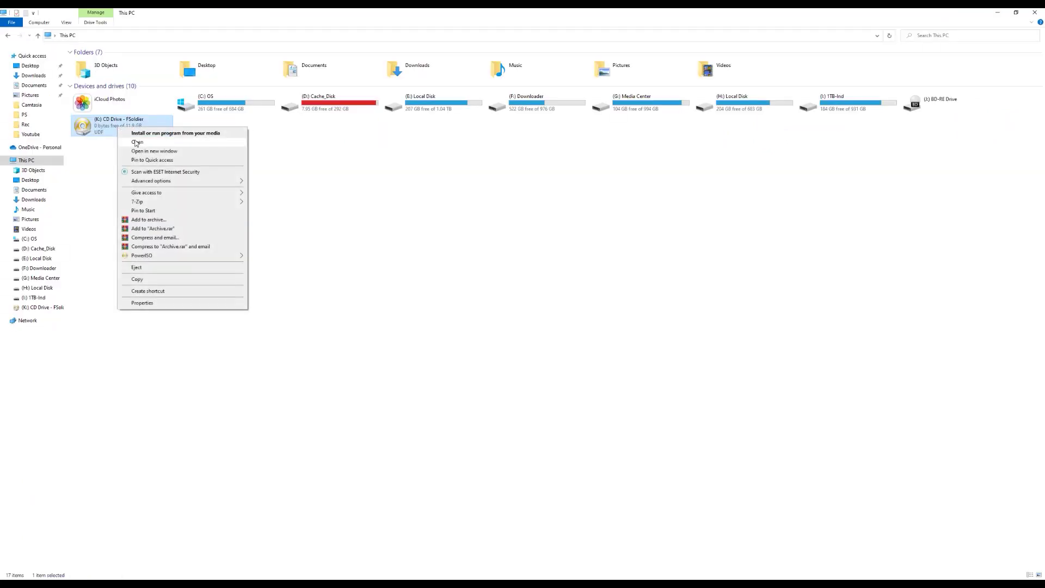
{"action": "left_click", "coordinate": [141, 145]}
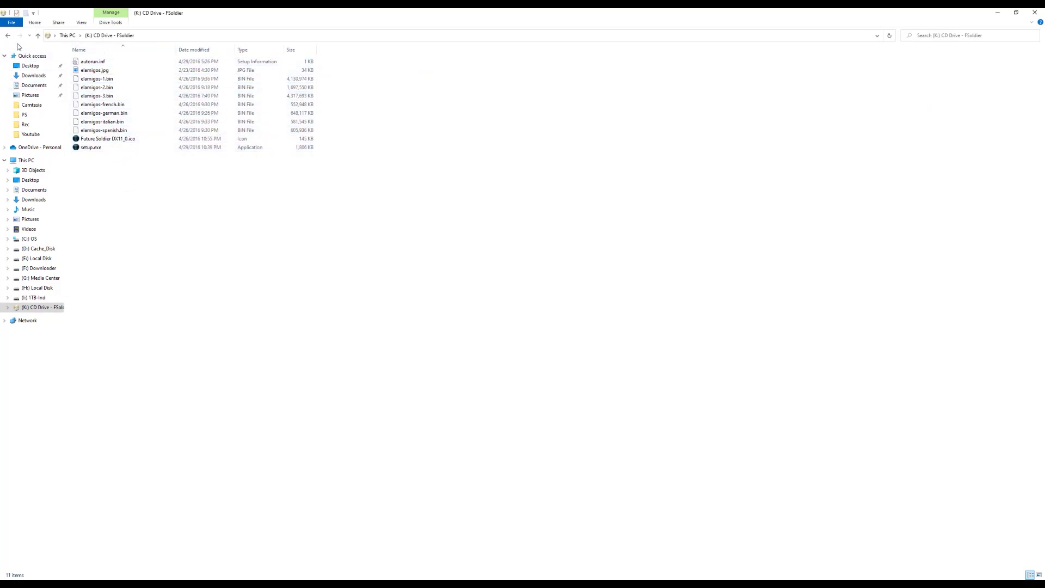
{"action": "left_click", "coordinate": [9, 36]}
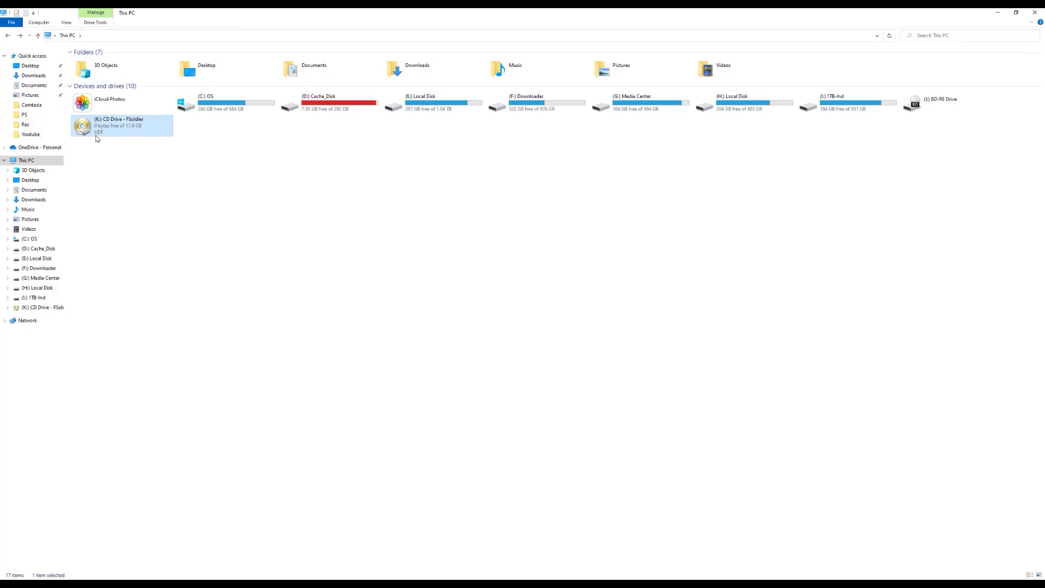
- Choose Unmount drive [K:] from the drive's PowerISO menu to remove the FSoldier image
{"action": "right_click", "coordinate": [113, 129]}
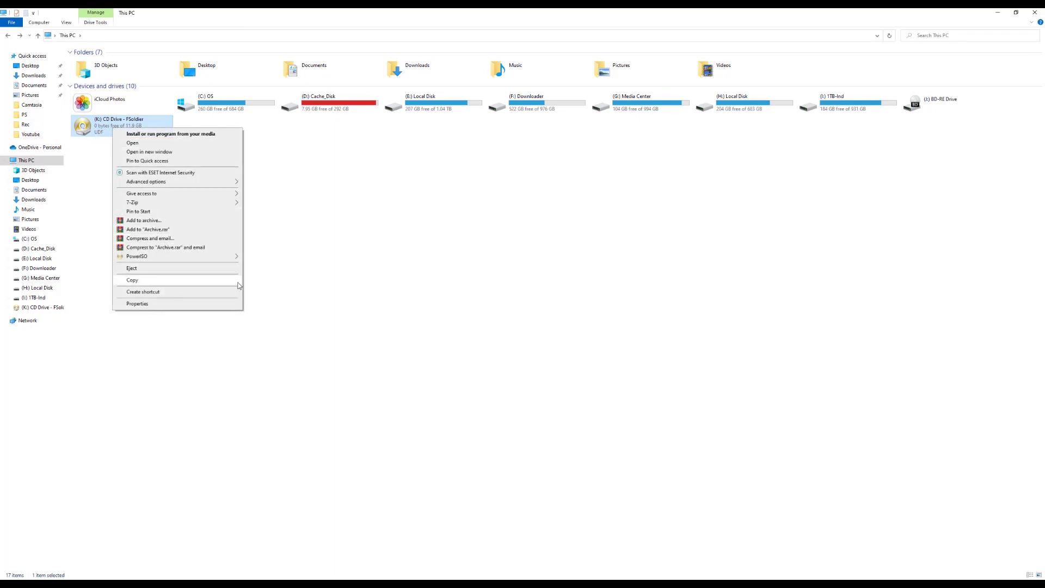
{"action": "mouse_move", "coordinate": [211, 255]}
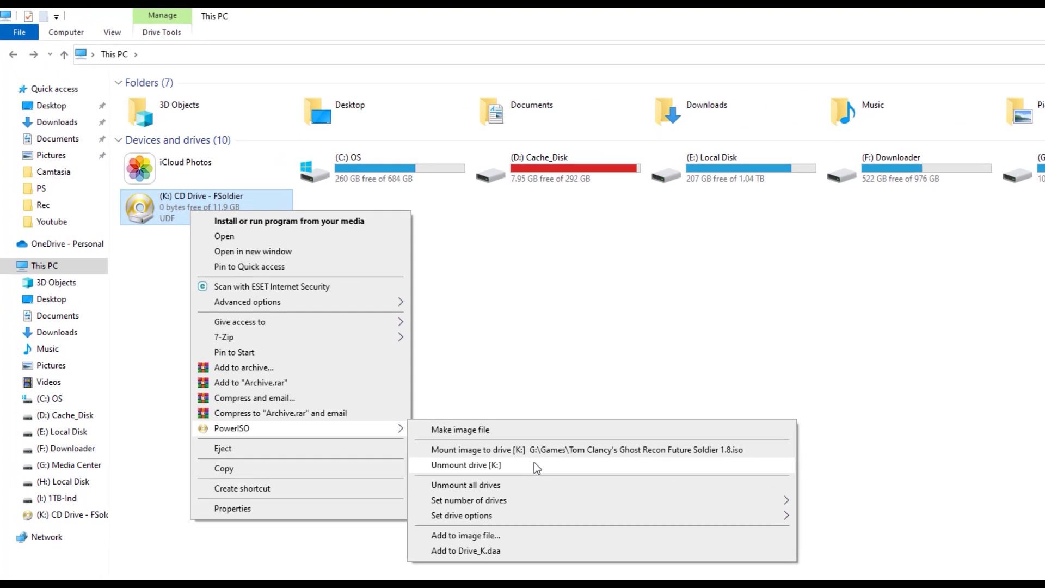
{"action": "left_click", "coordinate": [534, 462]}
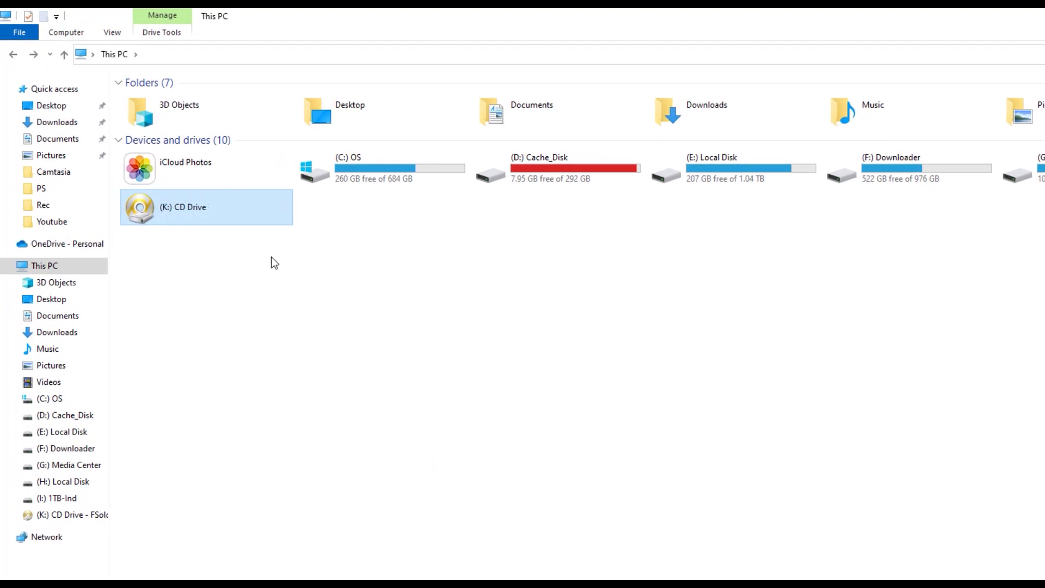